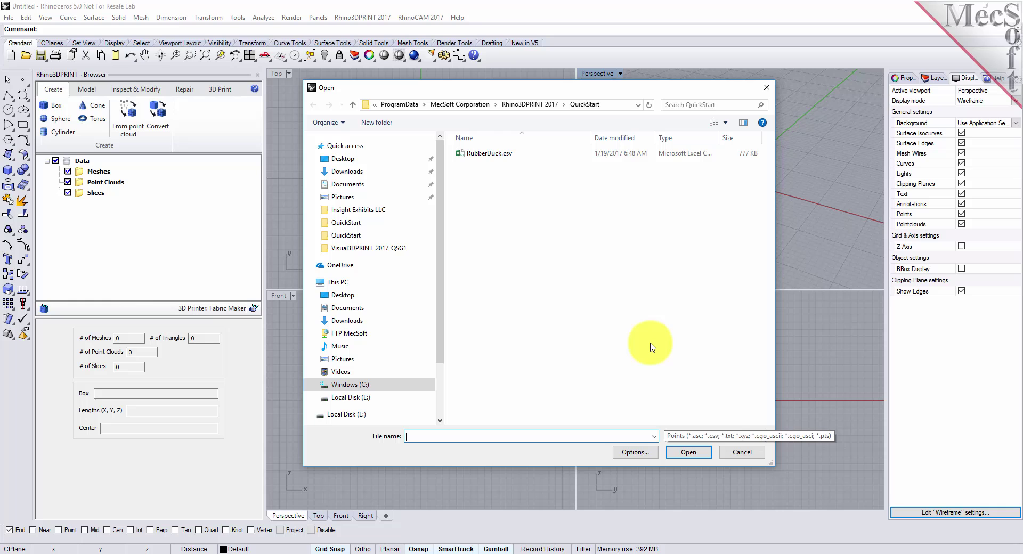
Choose RubberDuck.csv from the QuickStart folder as the point file to import.
{"action": "left_click", "coordinate": [482, 154]}
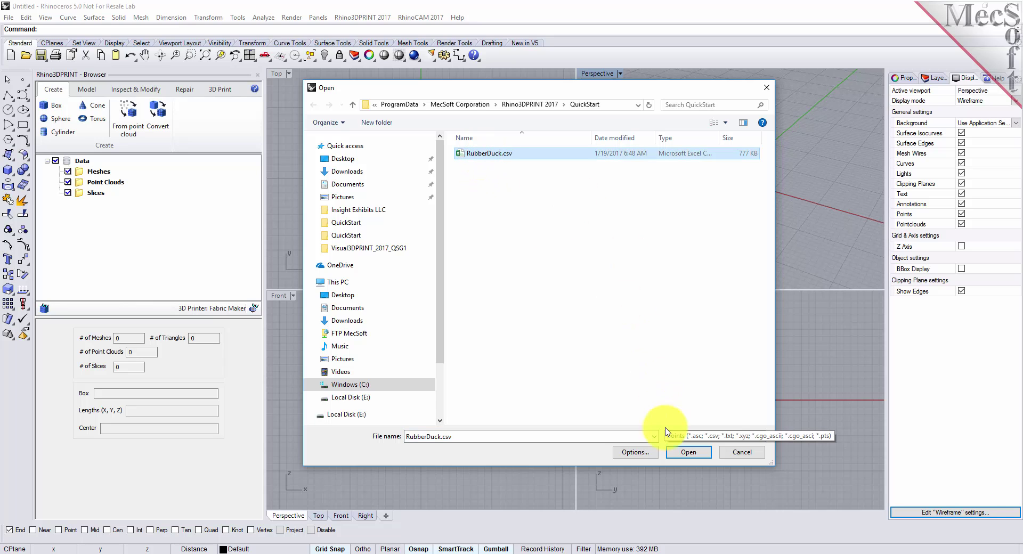
{"action": "left_click", "coordinate": [687, 452]}
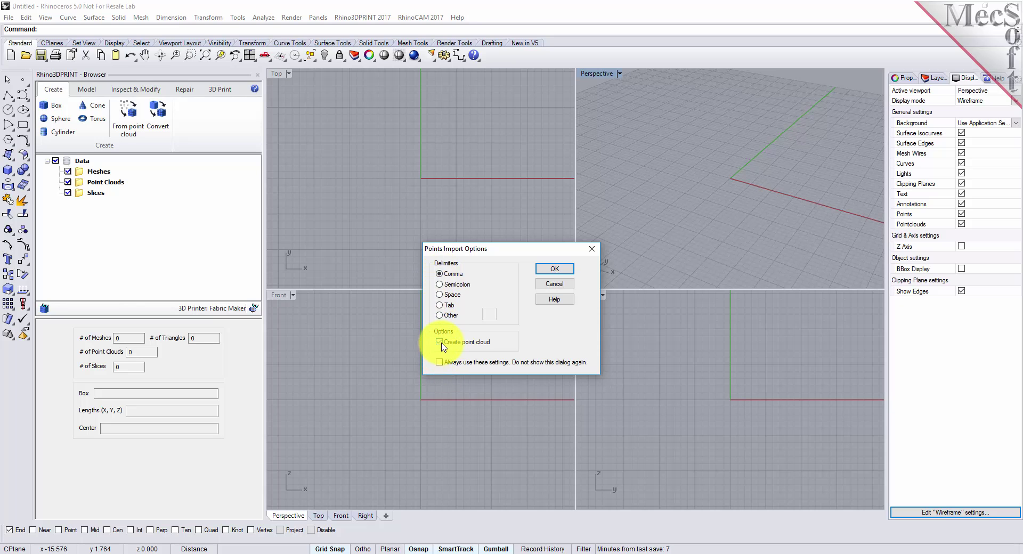
Accept comma delimiters with point-cloud creation, then orbit the Perspective view around the duck.
{"action": "left_click", "coordinate": [556, 271]}
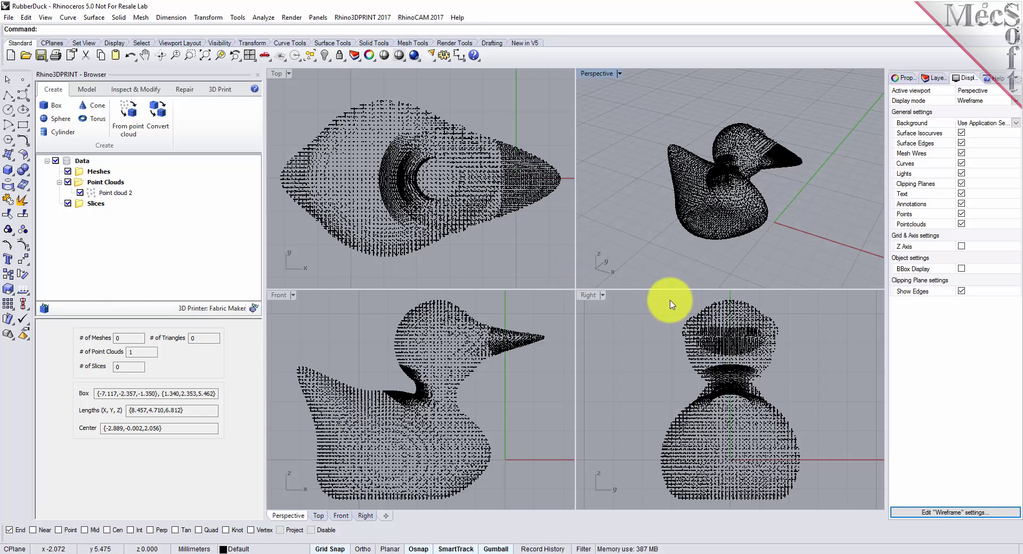
{"action": "mouse_move", "coordinate": [660, 186]}
{"action": "right_mouse_down"}
{"action": "mouse_move", "coordinate": [699, 230]}
{"action": "mouse_move", "coordinate": [659, 229]}
{"action": "mouse_move", "coordinate": [714, 196]}
{"action": "mouse_move", "coordinate": [696, 196]}
{"action": "right_mouse_up"}
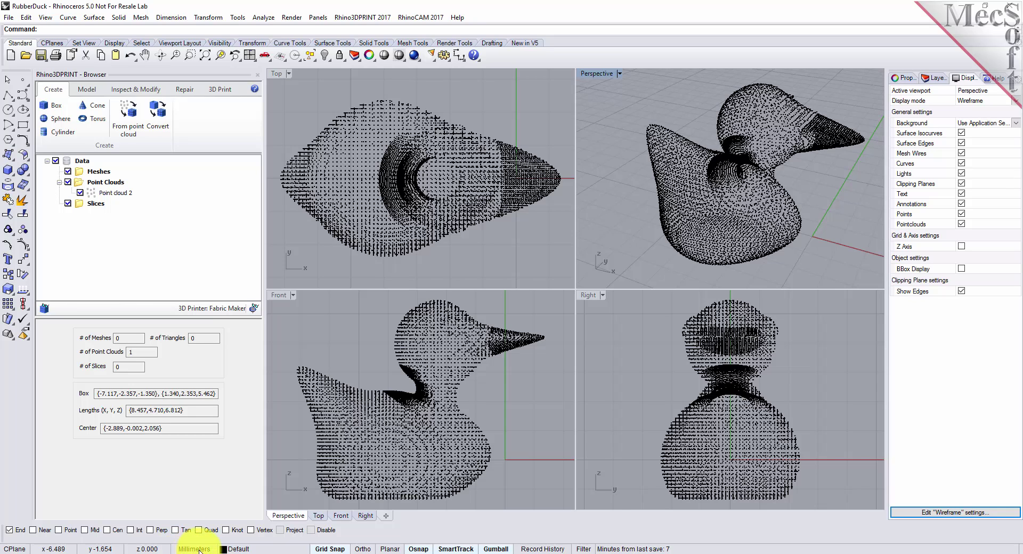
Set Document Properties model units to Inches, declining to scale the duck point cloud.
{"action": "left_click", "coordinate": [200, 549]}
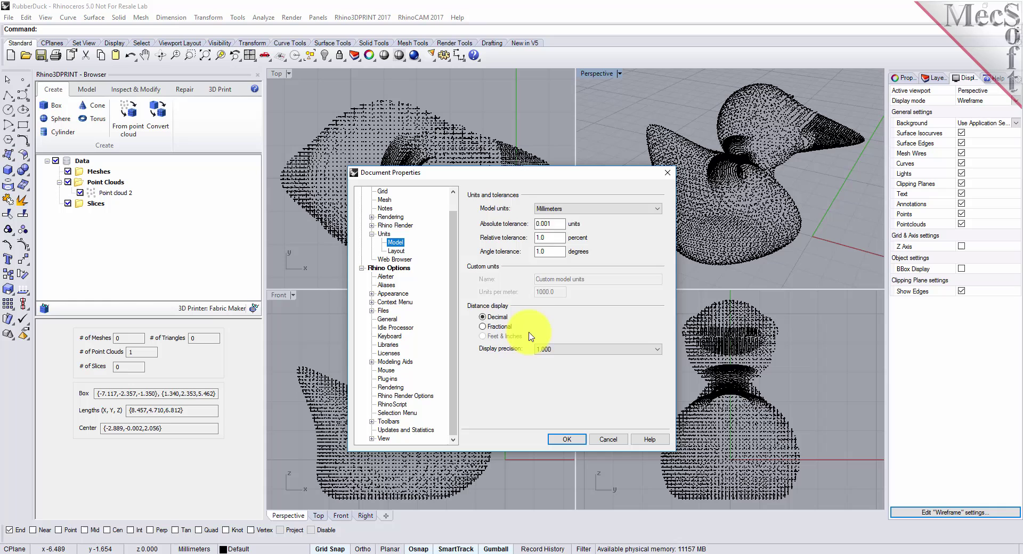
{"action": "left_click", "coordinate": [581, 209]}
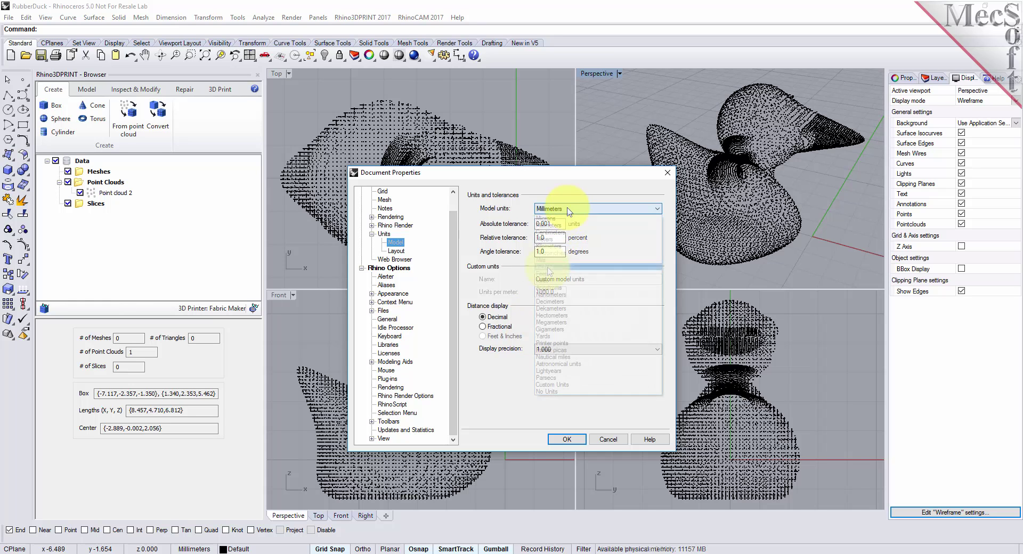
{"action": "left_click", "coordinate": [549, 271]}
{"action": "key", "text": "i"}
{"action": "left_click", "coordinate": [567, 438]}
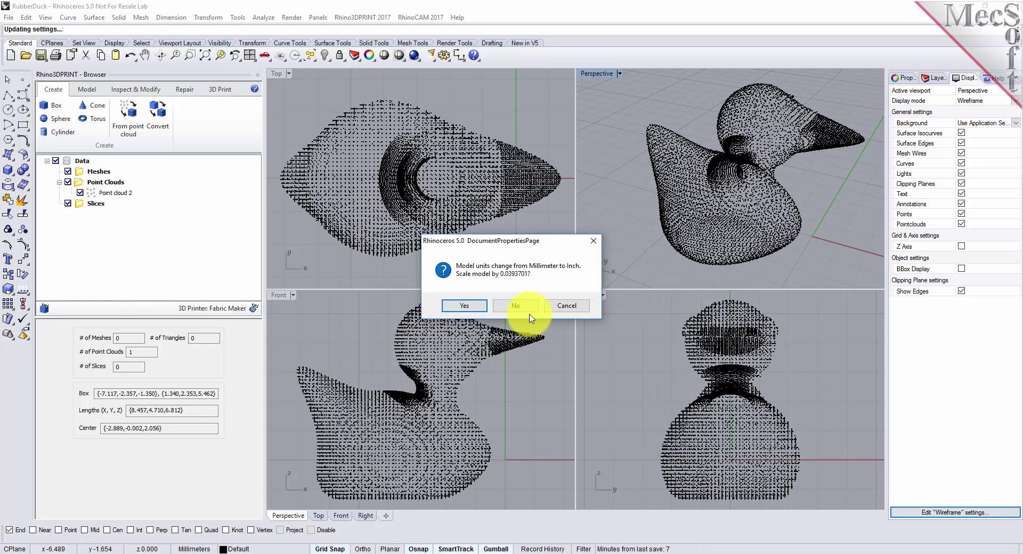
{"action": "left_click", "coordinate": [516, 305]}
{"action": "left_click", "coordinate": [588, 319]}
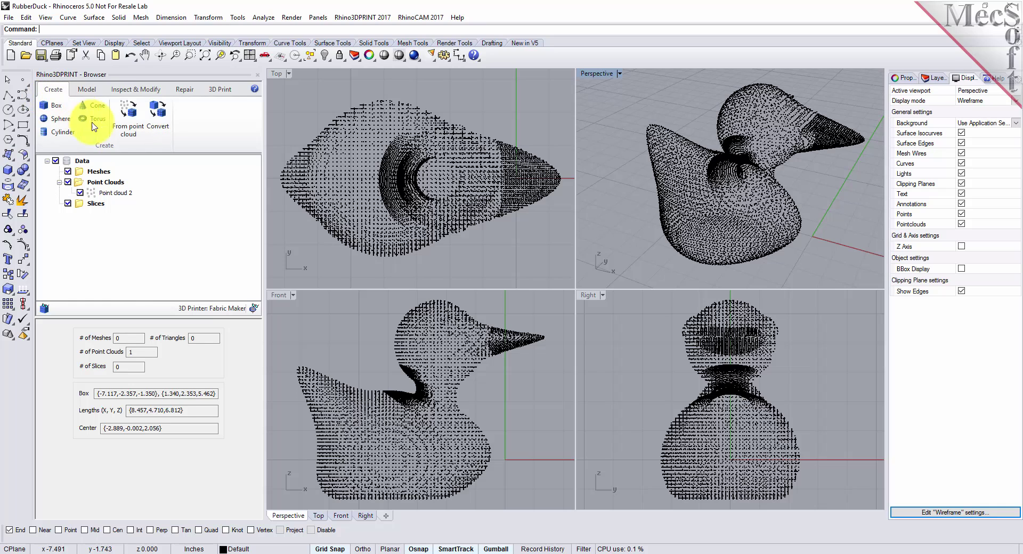
Start the From point cloud mesh tool on Point cloud 2.
{"action": "left_click", "coordinate": [137, 122]}
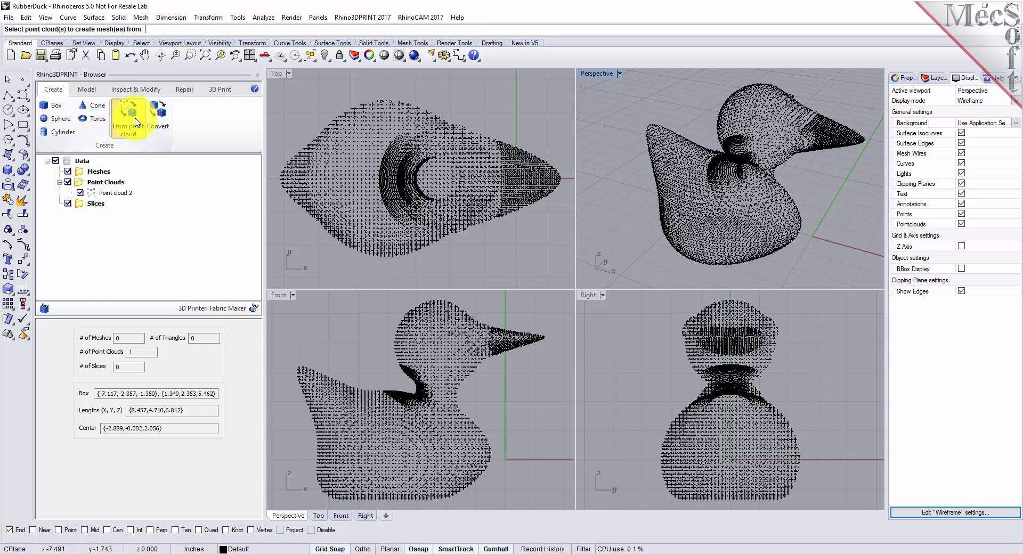
{"action": "left_click", "coordinate": [122, 194]}
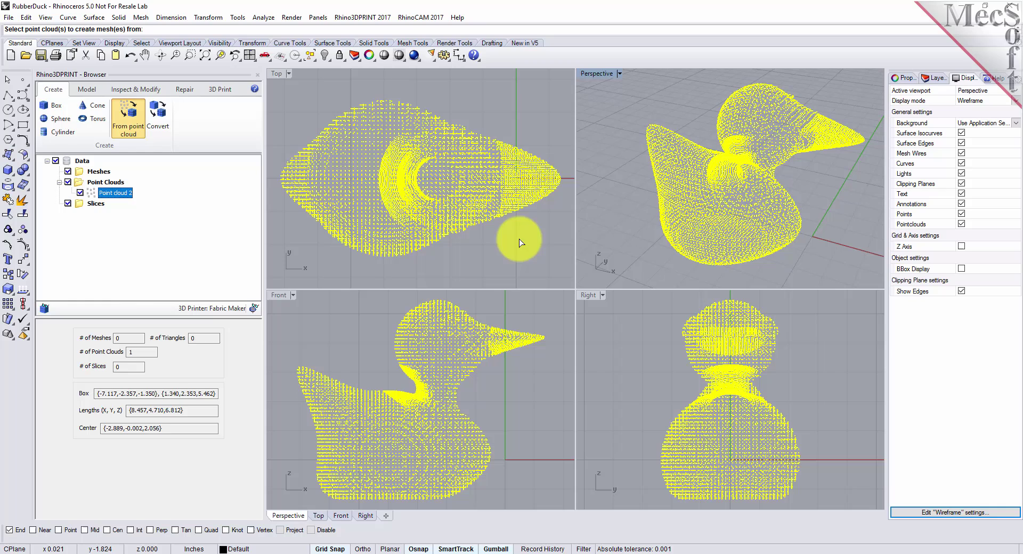
{"action": "key", "text": "Return"}
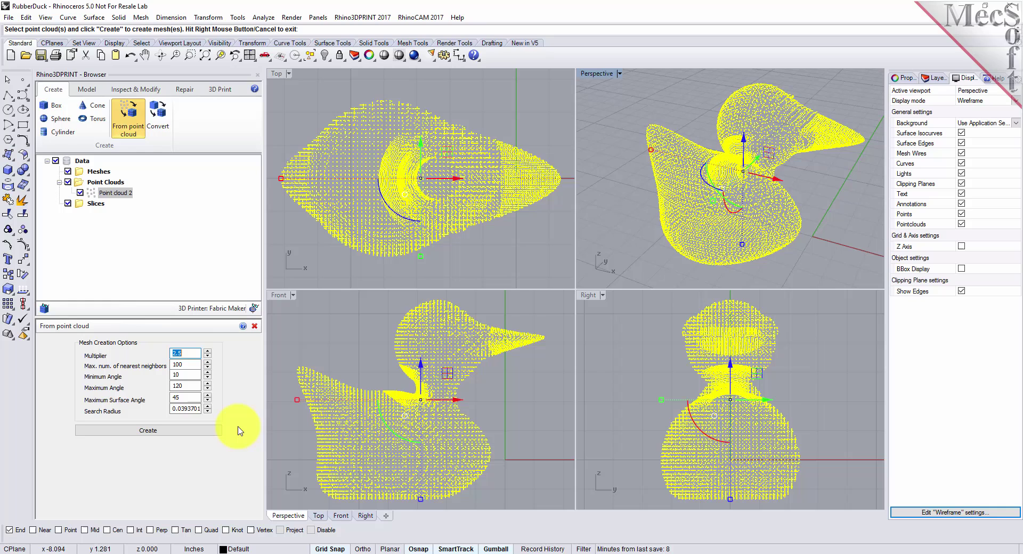
Set the Search Radius to 1 in Mesh Creation Options and create Mesh 1.
{"action": "key", "text": "Tab"}
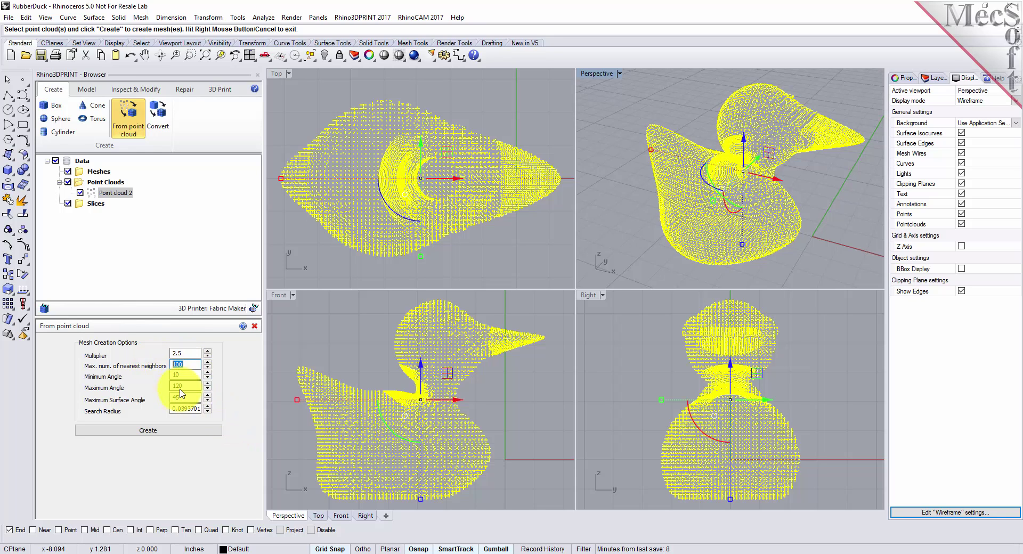
{"action": "key", "text": "Tab"}
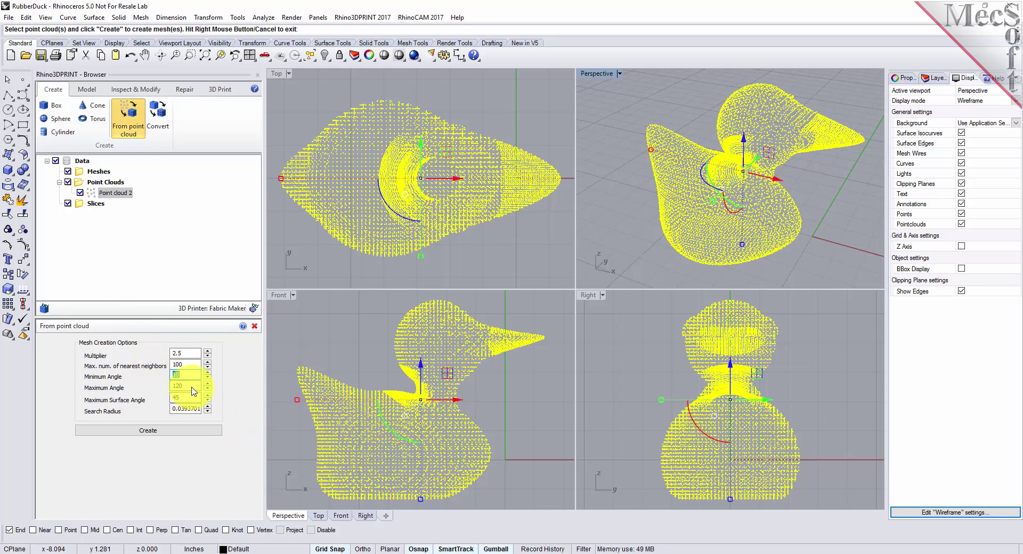
{"action": "key", "text": "Tab"}
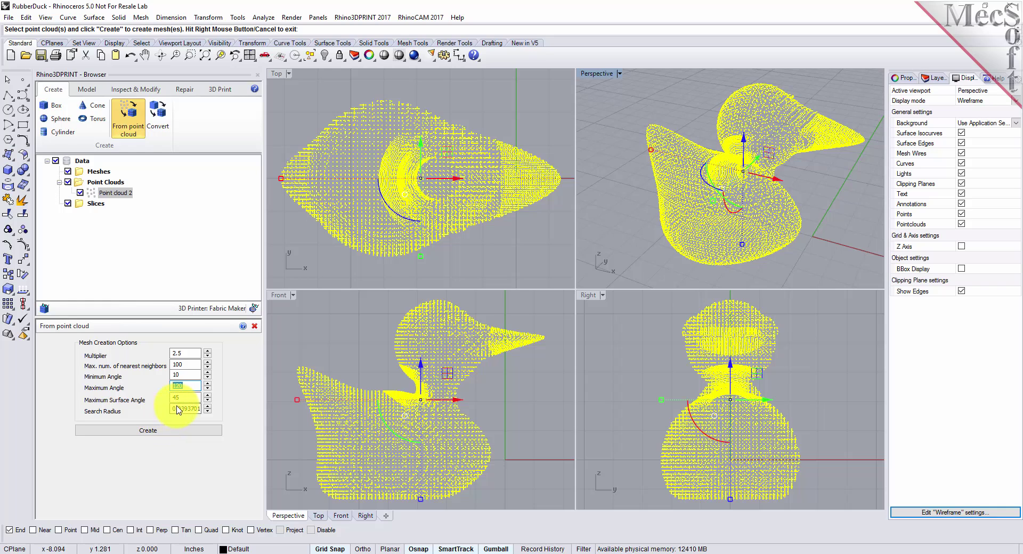
{"action": "key", "text": "Tab"}
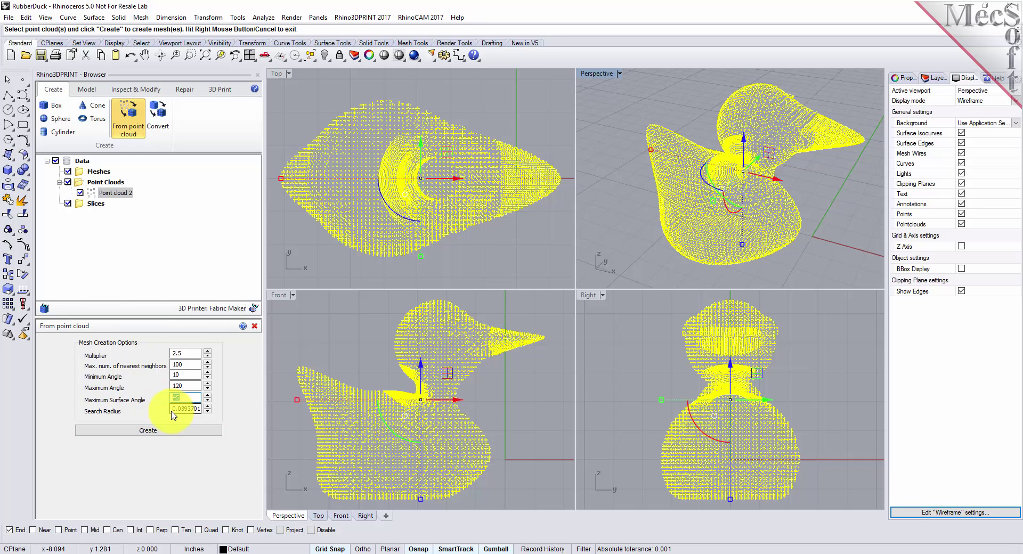
{"action": "left_click", "coordinate": [172, 409]}
{"action": "type", "text": "1"}
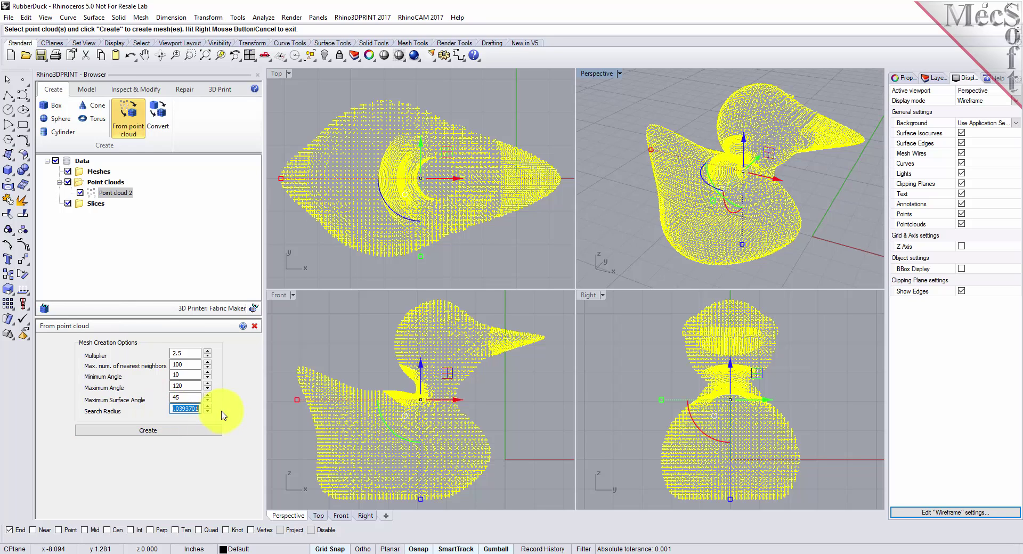
{"action": "left_click", "coordinate": [165, 432]}
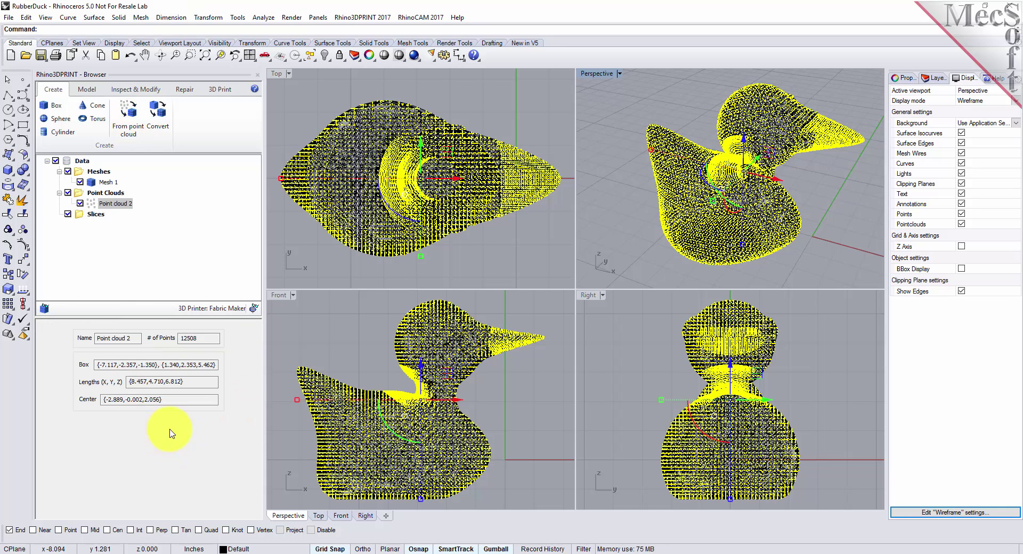
Inspect Mesh 1 and Point cloud 2, then leave Point cloud 2's visibility turned off.
{"action": "left_click", "coordinate": [93, 184]}
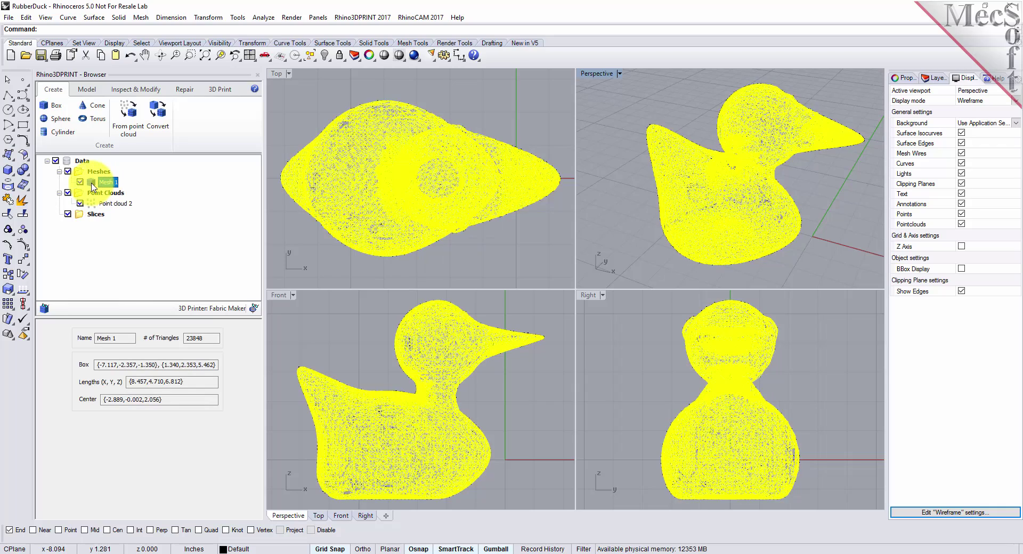
{"action": "left_click", "coordinate": [94, 205]}
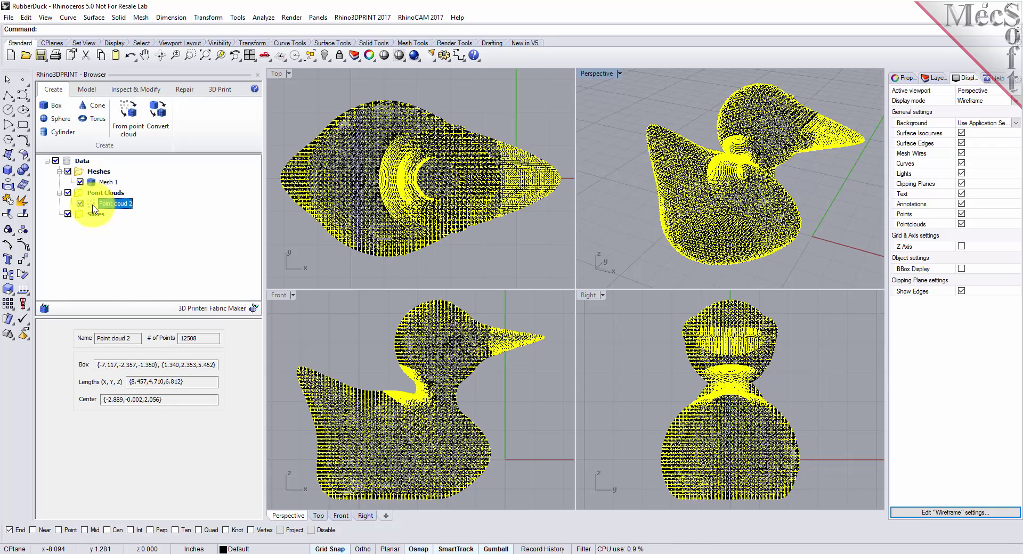
{"action": "left_click", "coordinate": [80, 204]}
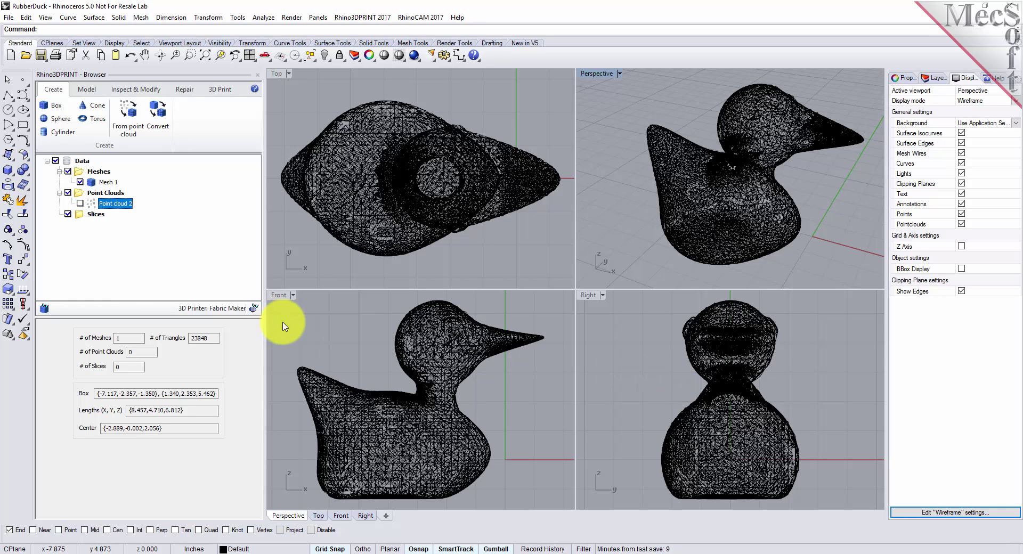
{"action": "left_click", "coordinate": [81, 203]}
{"action": "left_click", "coordinate": [79, 203]}
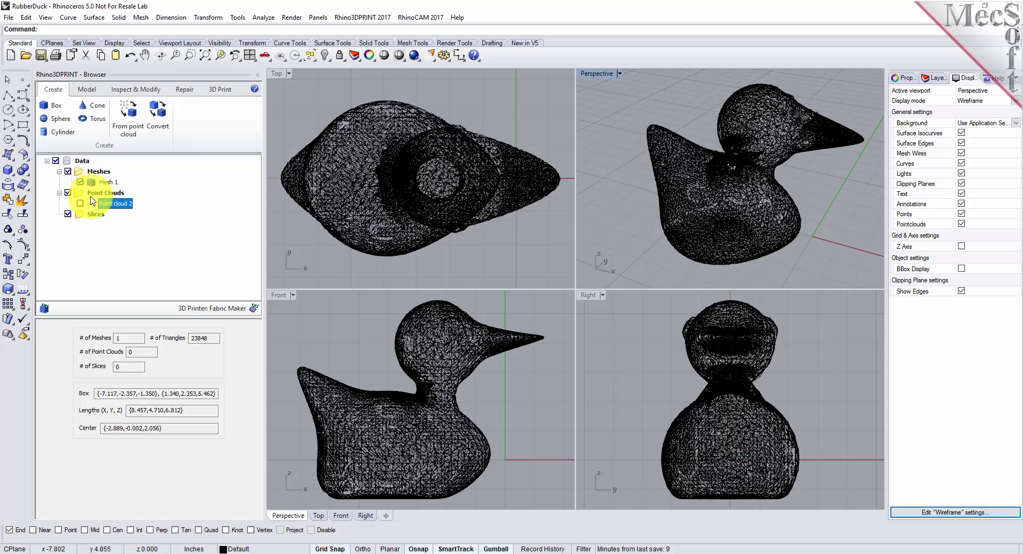
{"action": "left_click", "coordinate": [45, 309]}
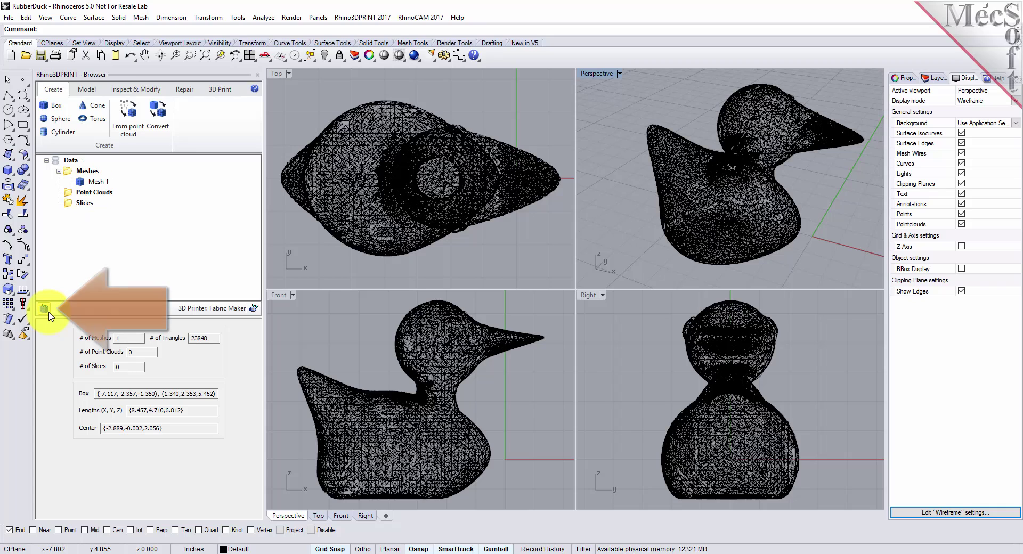
{"action": "left_click", "coordinate": [45, 308]}
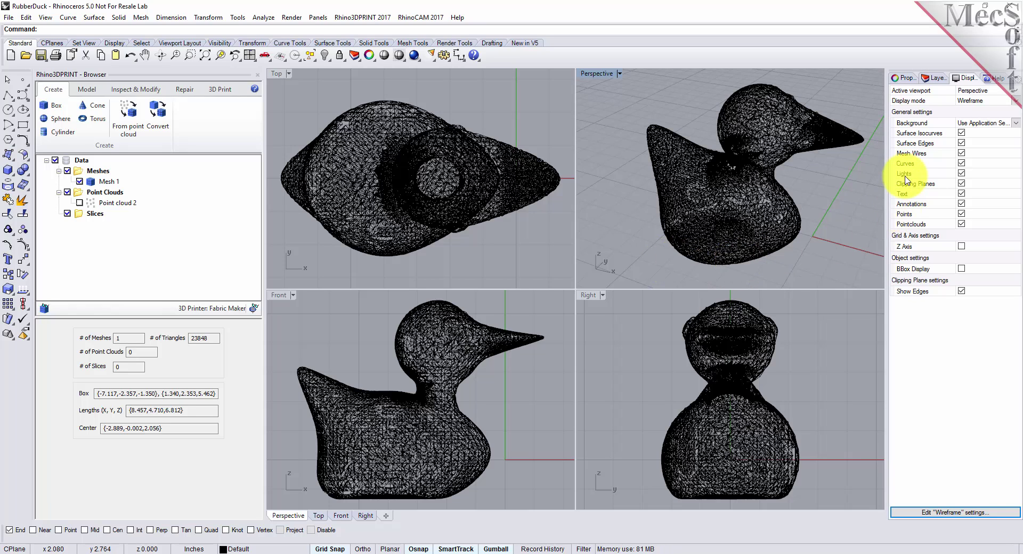
{"action": "left_click", "coordinate": [962, 153]}
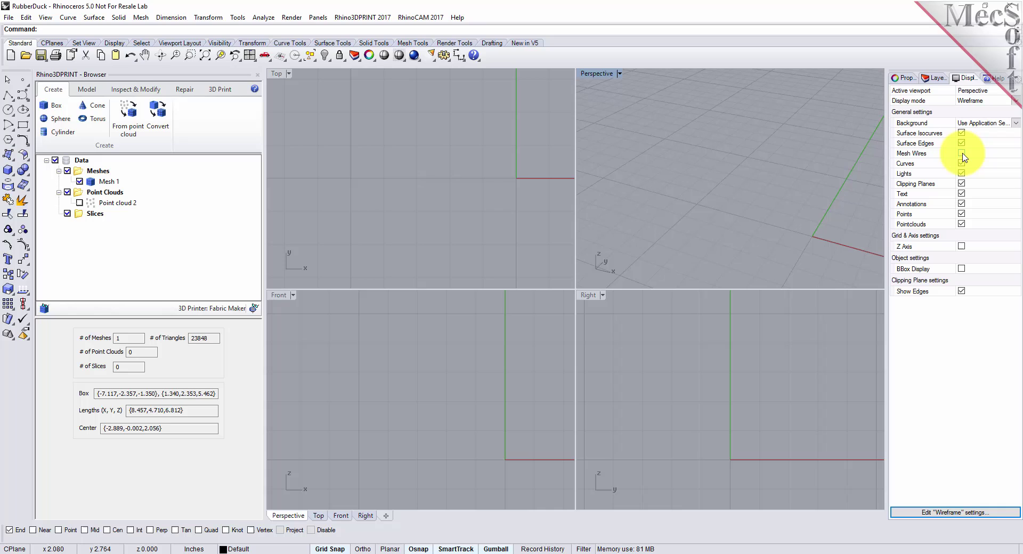
{"action": "left_click", "coordinate": [962, 153]}
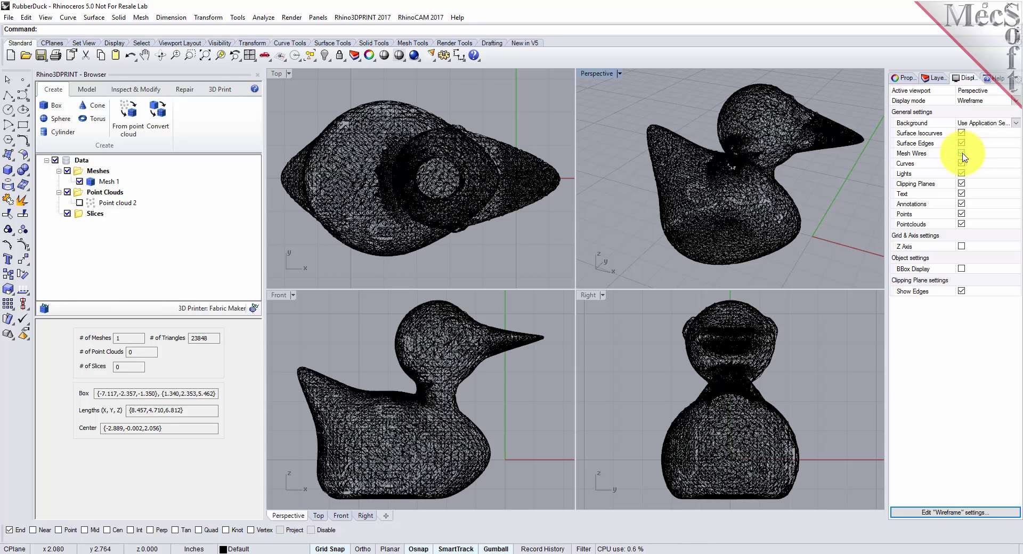
Shade and maximize the Perspective view, orbit around the duck mesh, and zoom to extents.
{"action": "left_click", "coordinate": [399, 55]}
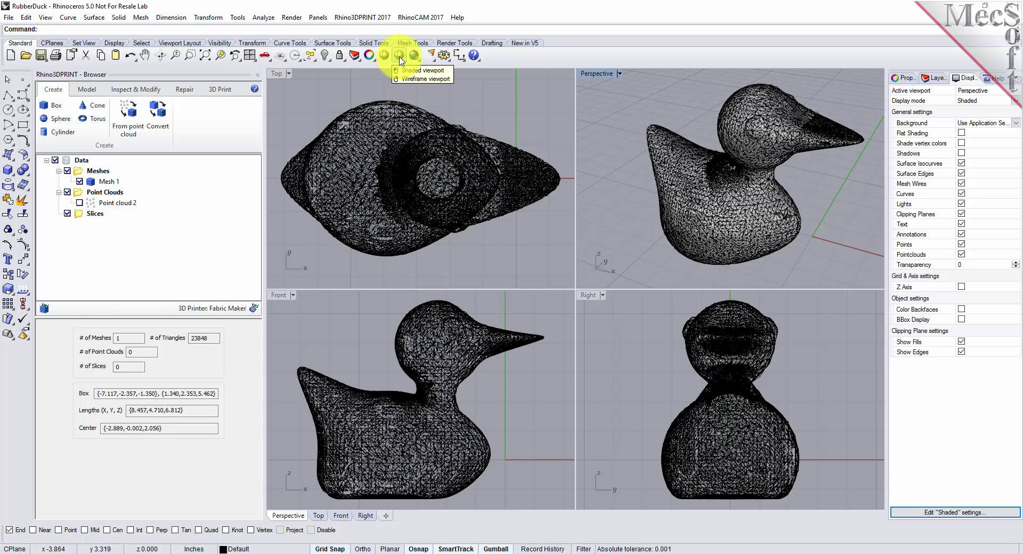
{"action": "double_click", "coordinate": [606, 75]}
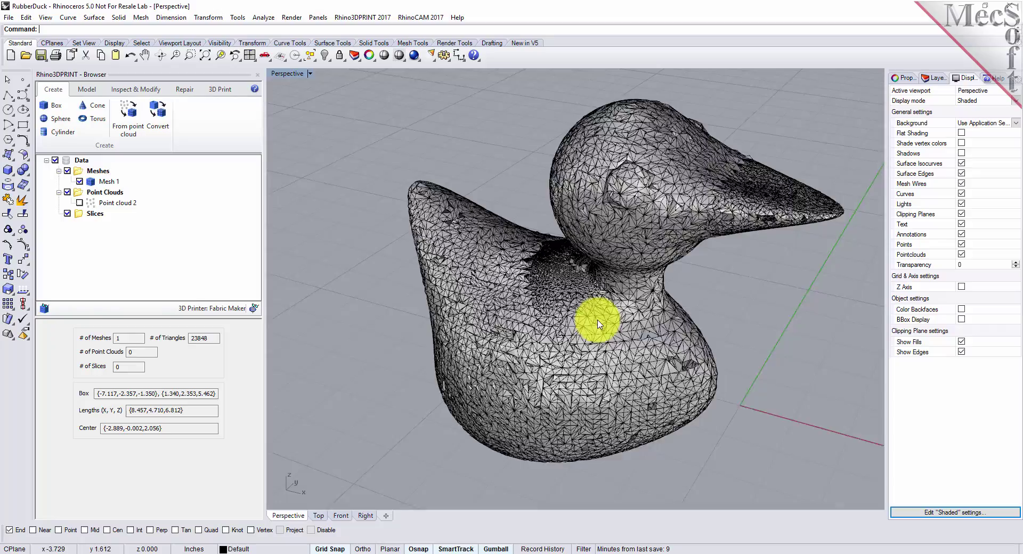
{"action": "scroll", "coordinate": [594, 324], "scroll_direction": "up", "scroll_amount": 4}
{"action": "mouse_move", "coordinate": [637, 347]}
{"action": "right_mouse_down"}
{"action": "mouse_move", "coordinate": [540, 365]}
{"action": "mouse_move", "coordinate": [520, 304]}
{"action": "mouse_move", "coordinate": [598, 299]}
{"action": "mouse_move", "coordinate": [642, 226]}
{"action": "right_mouse_up"}
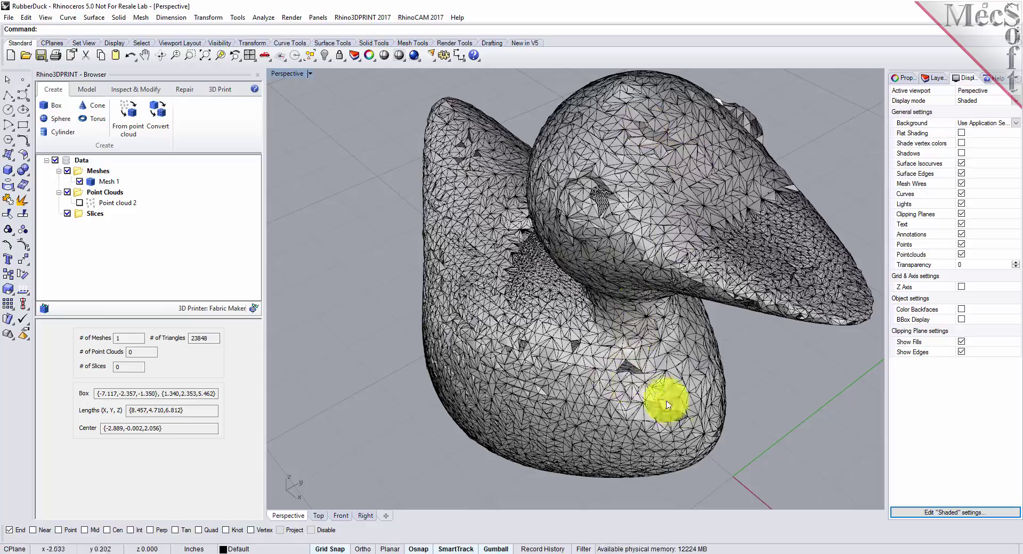
{"action": "mouse_move", "coordinate": [526, 397]}
{"action": "right_mouse_down"}
{"action": "mouse_move", "coordinate": [612, 388]}
{"action": "mouse_move", "coordinate": [691, 492]}
{"action": "mouse_move", "coordinate": [729, 354]}
{"action": "mouse_move", "coordinate": [815, 330]}
{"action": "mouse_move", "coordinate": [712, 336]}
{"action": "mouse_move", "coordinate": [583, 274]}
{"action": "mouse_move", "coordinate": [543, 274]}
{"action": "mouse_move", "coordinate": [502, 365]}
{"action": "mouse_move", "coordinate": [524, 366]}
{"action": "right_mouse_up"}
{"action": "left_click", "coordinate": [204, 55]}
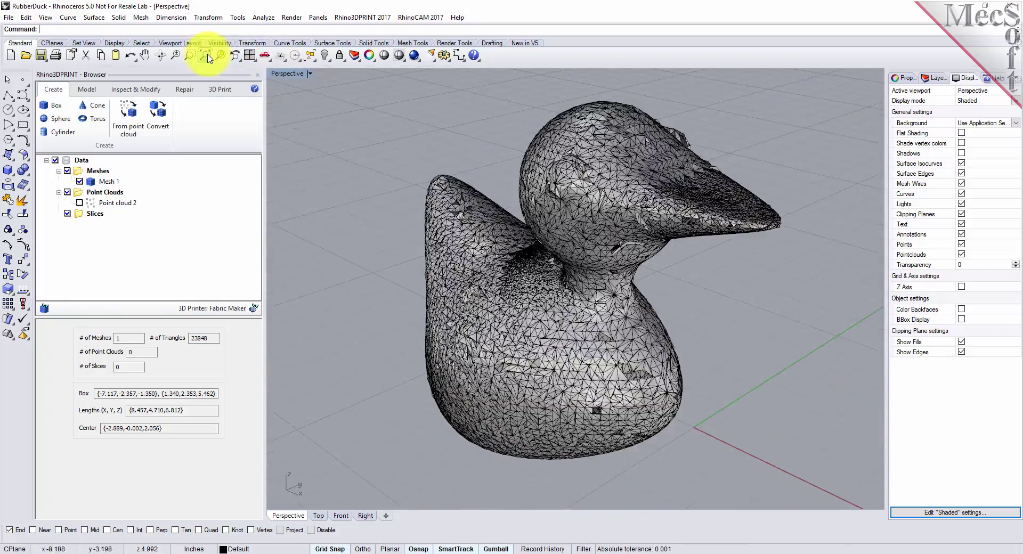